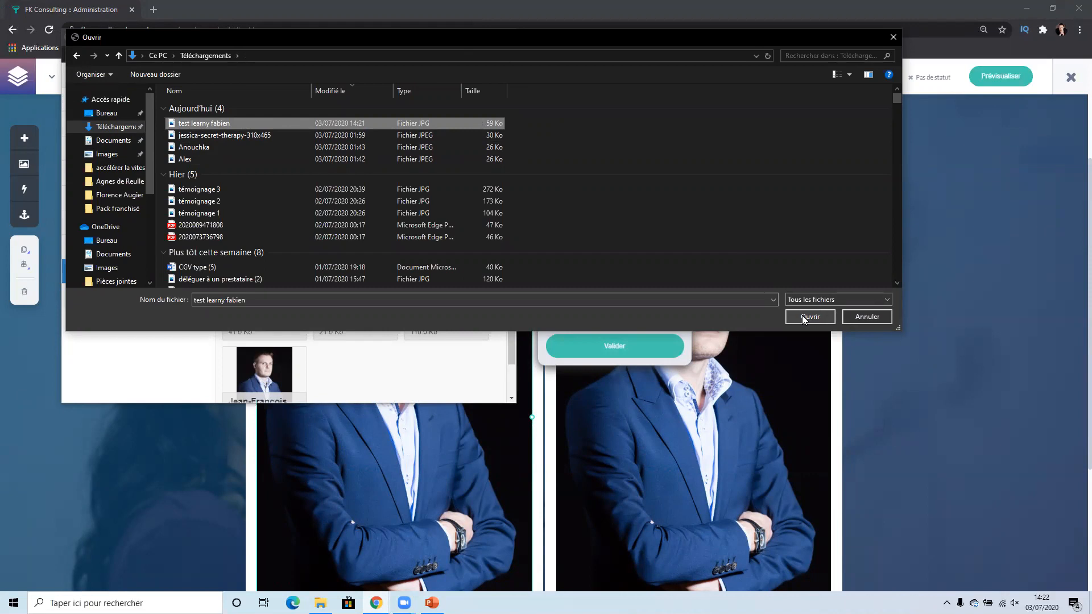
# Step: Upload the 59 KB "test learny" portrait JPG to the "test a supprimer" folder and apply it as the first column's image
pyautogui.click(810, 317)
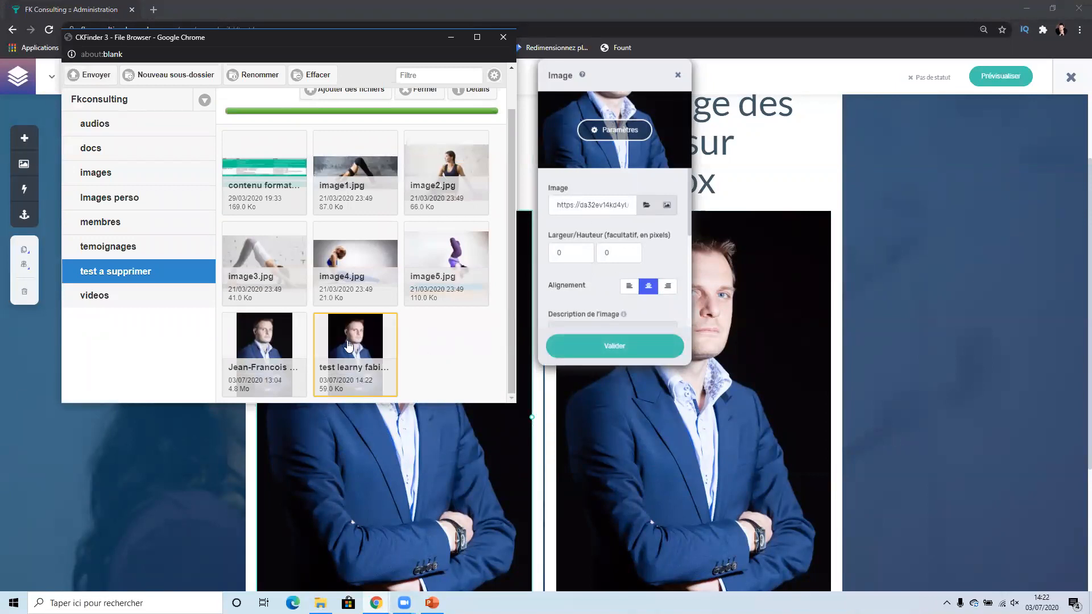
pyautogui.click(349, 345)
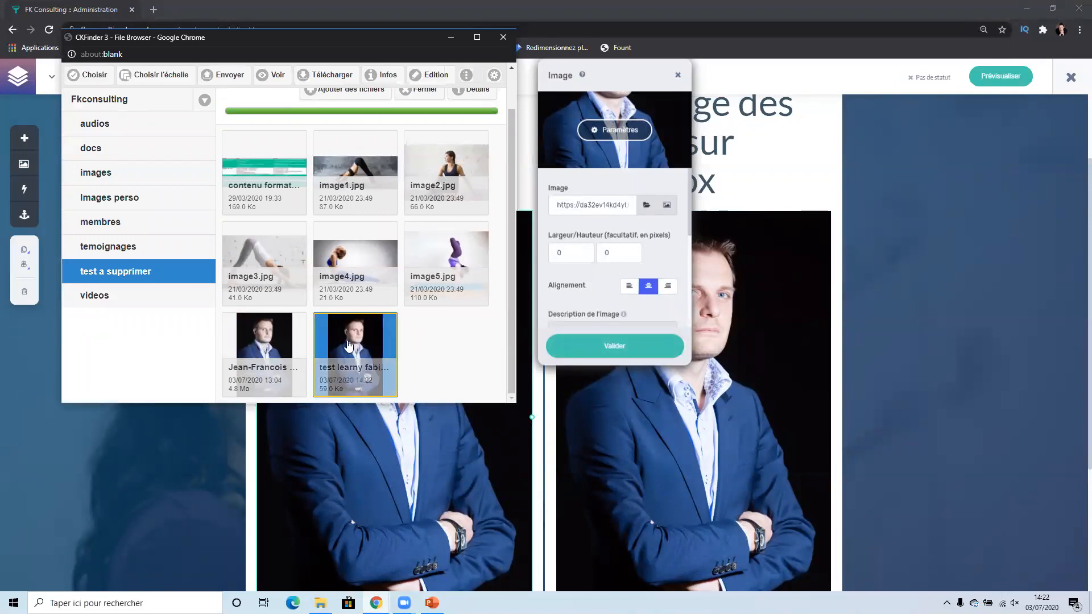
pyautogui.click(94, 74)
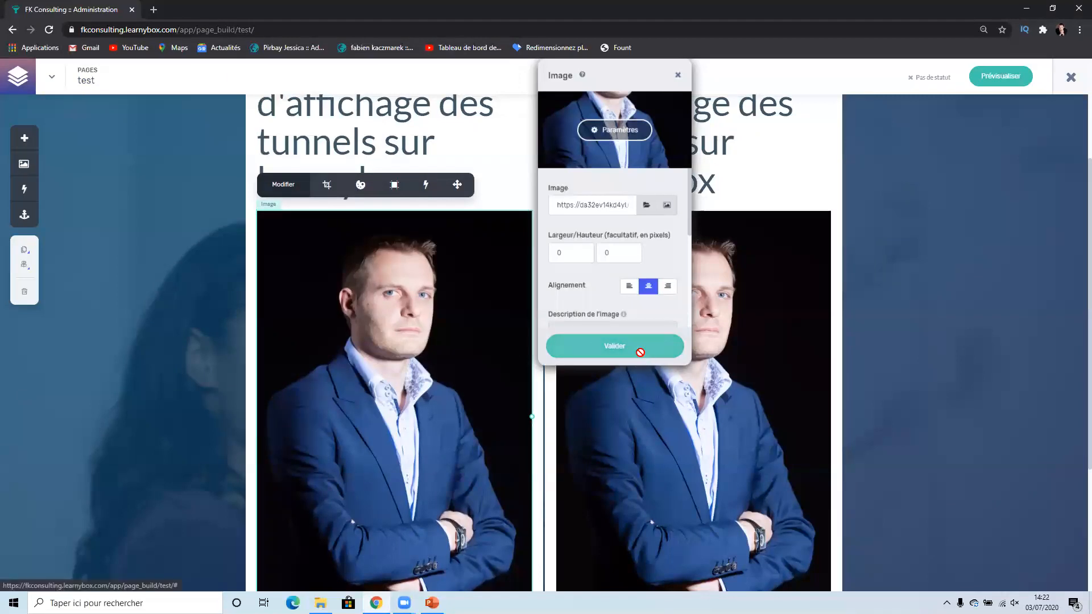
pyautogui.click(638, 348)
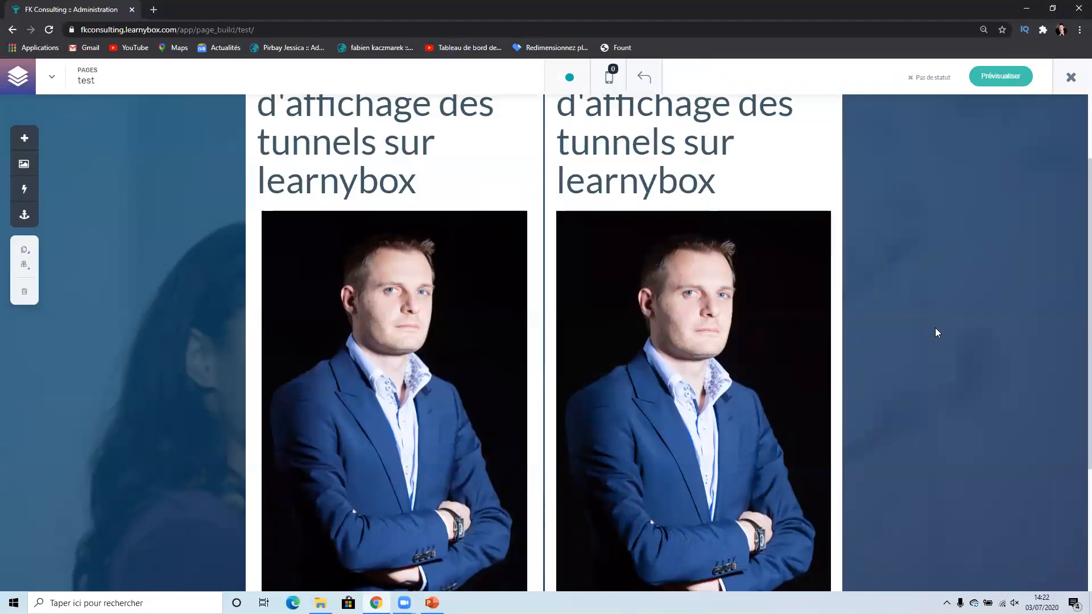
# Step: Resize the second column's portrait to about 519 × 779 pixels and validate the change
pyautogui.scroll(-1, 937, 333)
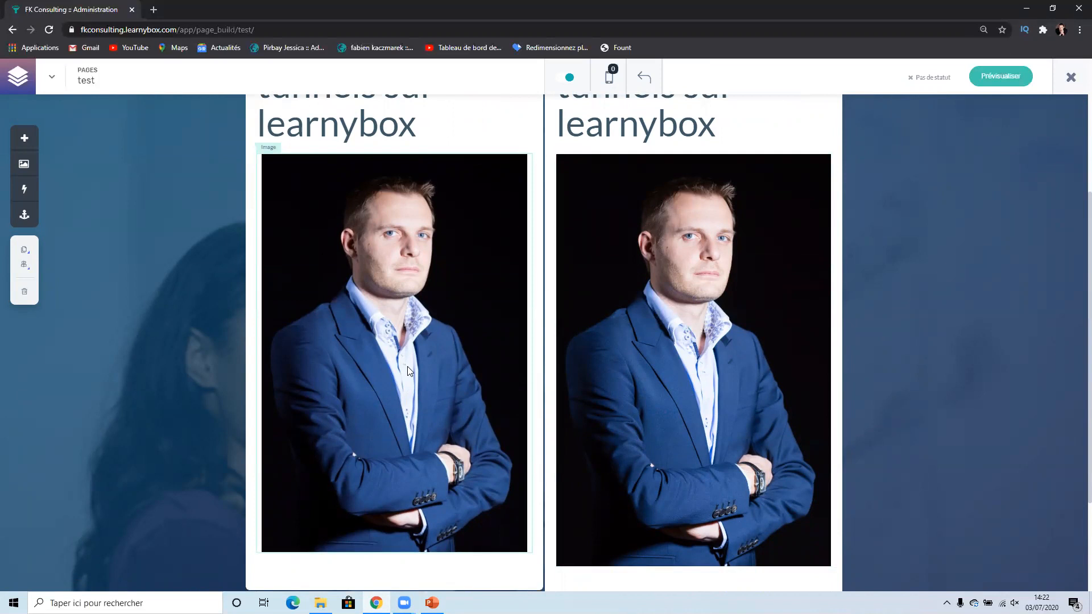
pyautogui.click(680, 388)
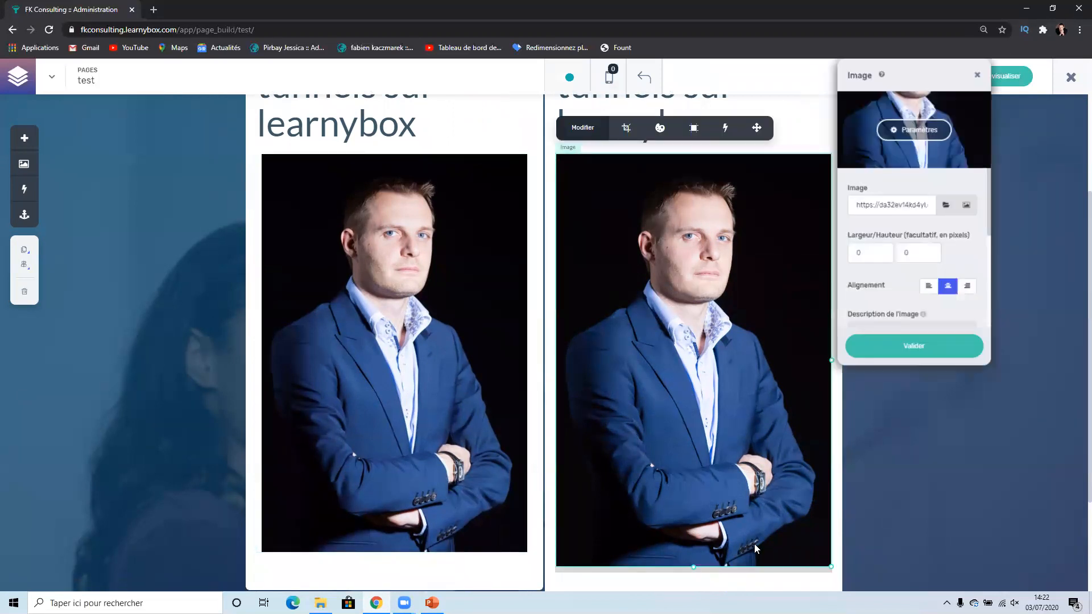
pyautogui.moveTo(831, 566); pyautogui.dragTo(822, 552)
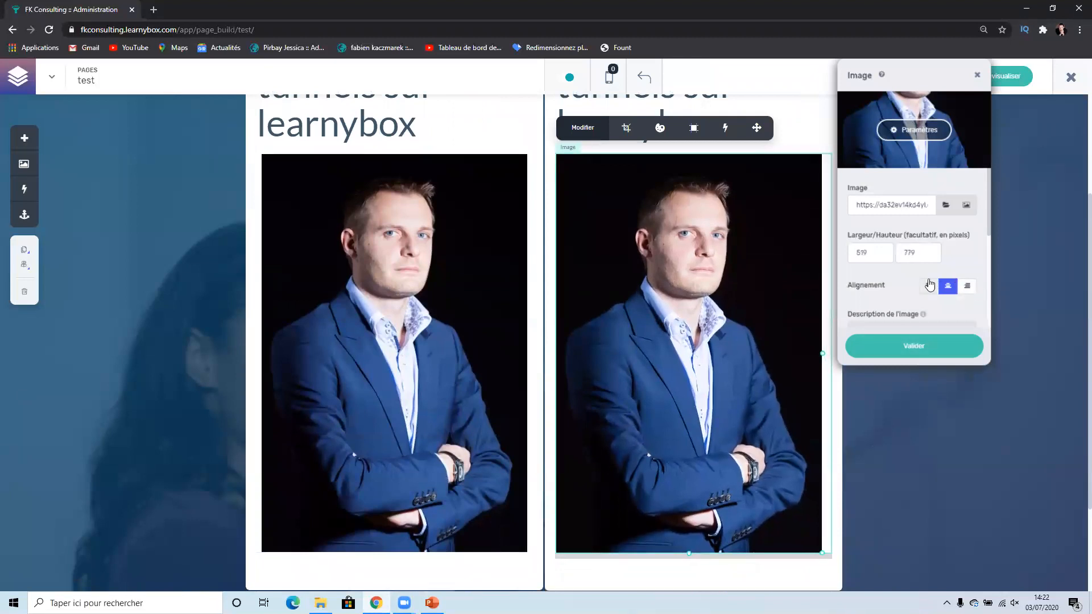
pyautogui.click(917, 348)
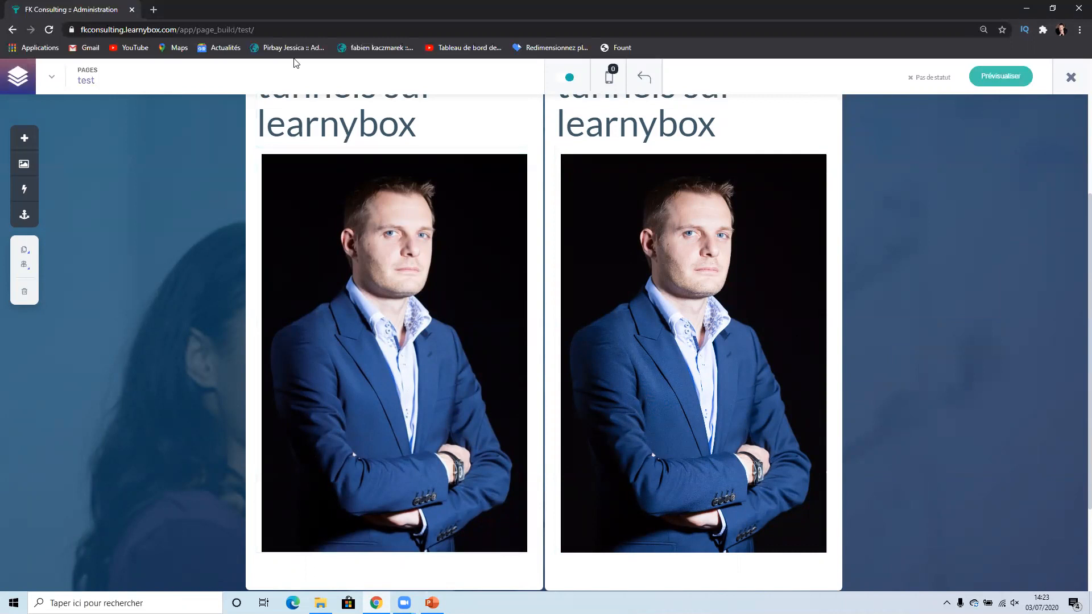
# Step: Open the public page fkconsulting.learnybox.com/test/ in a private browsing window, using the editor address without "app/page_build/", and compare its two images
pyautogui.moveTo(272, 30); pyautogui.dragTo(27, 23)
pyautogui.hotkey('ctrl', 'c')
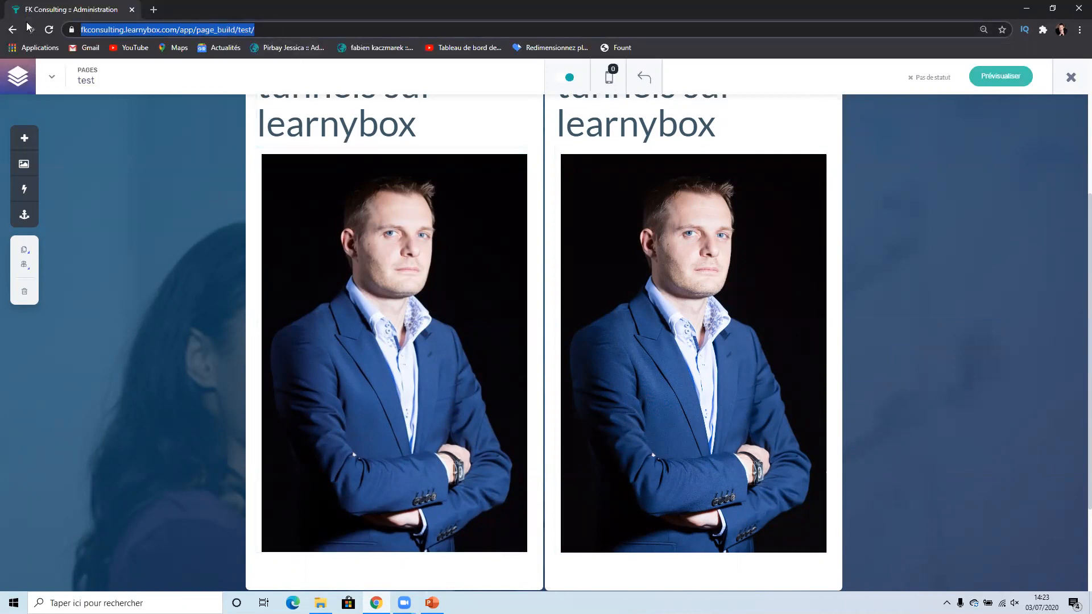
pyautogui.click(1079, 30)
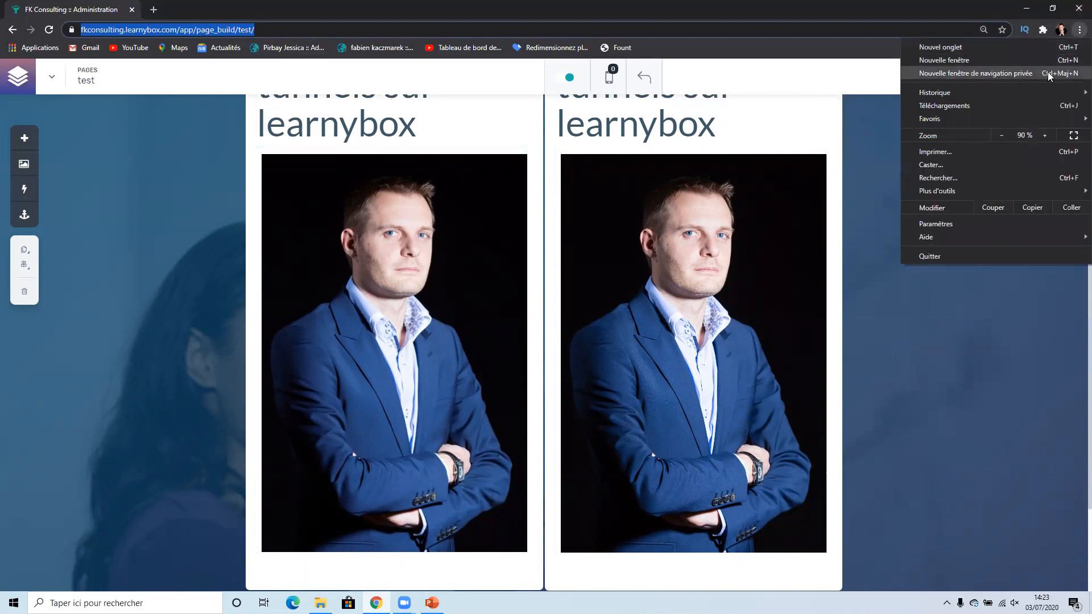
pyautogui.click(1049, 74)
pyautogui.hotkey('ctrl', 'v')
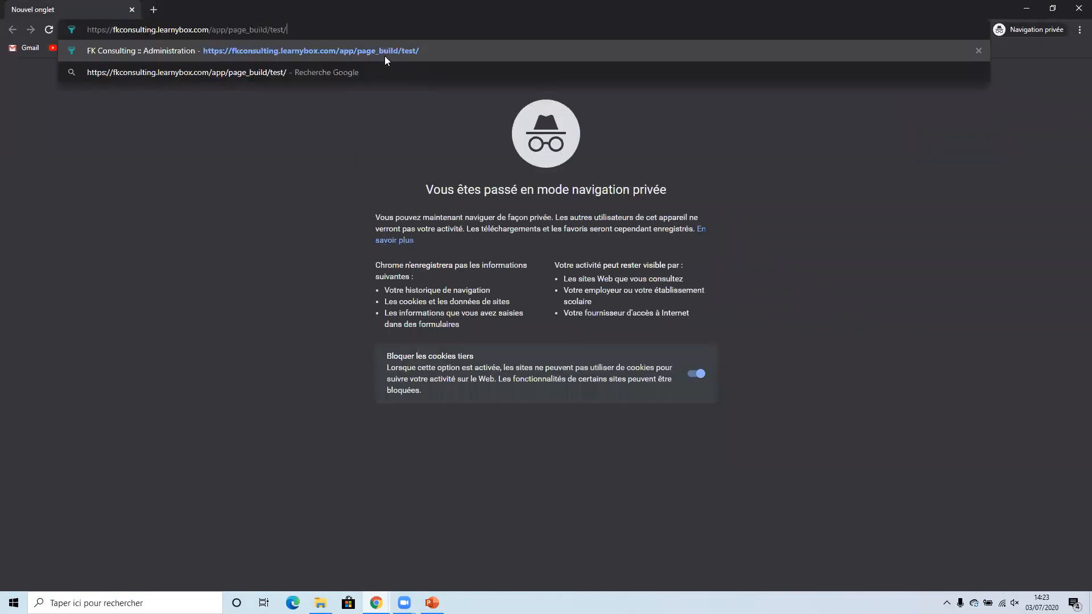
pyautogui.moveTo(270, 29); pyautogui.dragTo(214, 32)
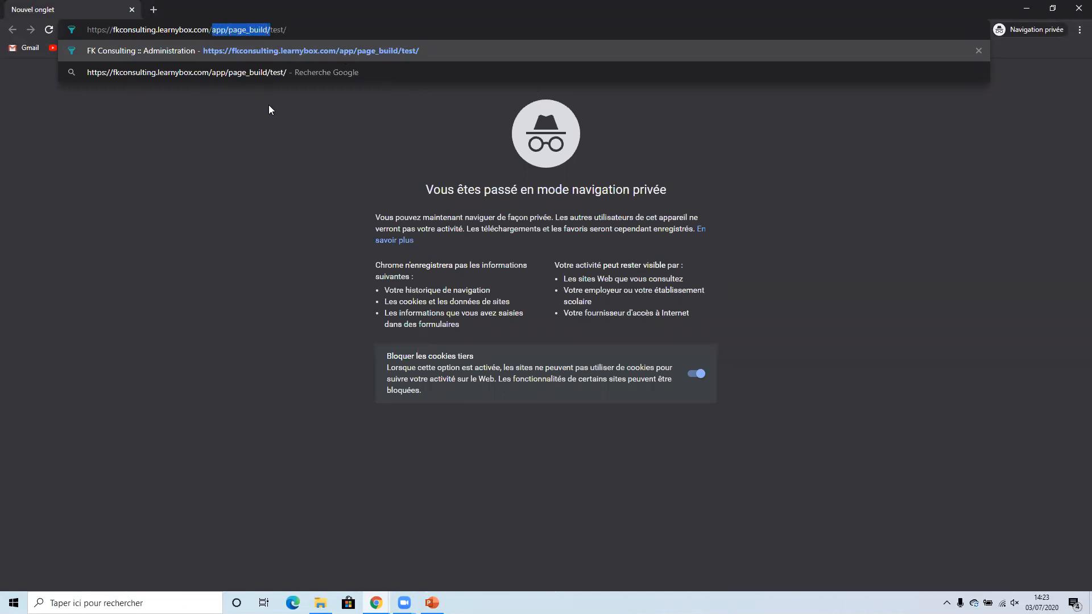
pyautogui.press('BackSpace')
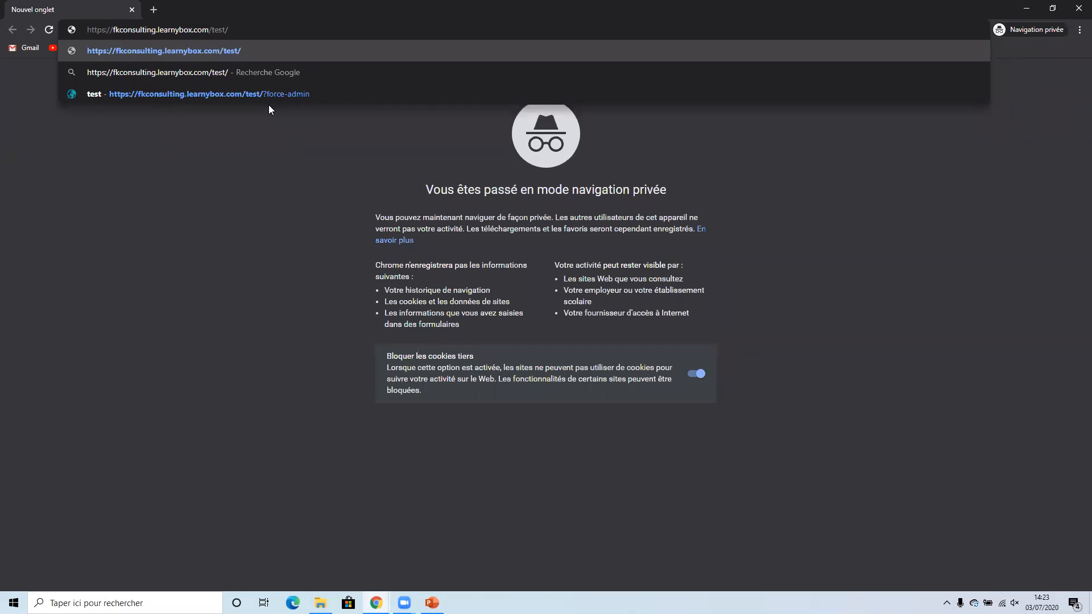
pyautogui.press('Return')
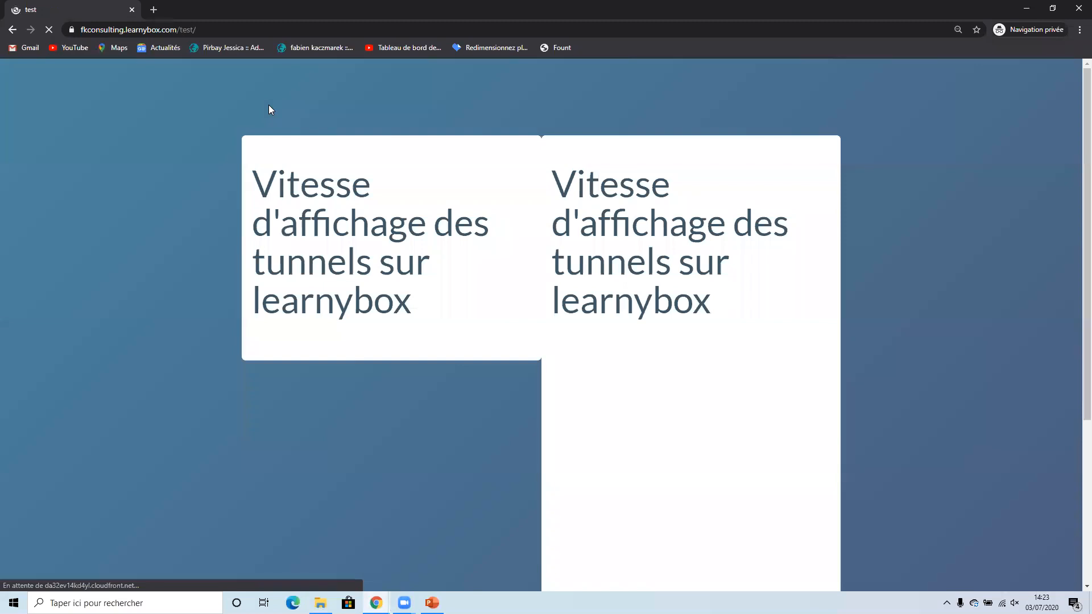
pyautogui.scroll(-3, 651, 265)
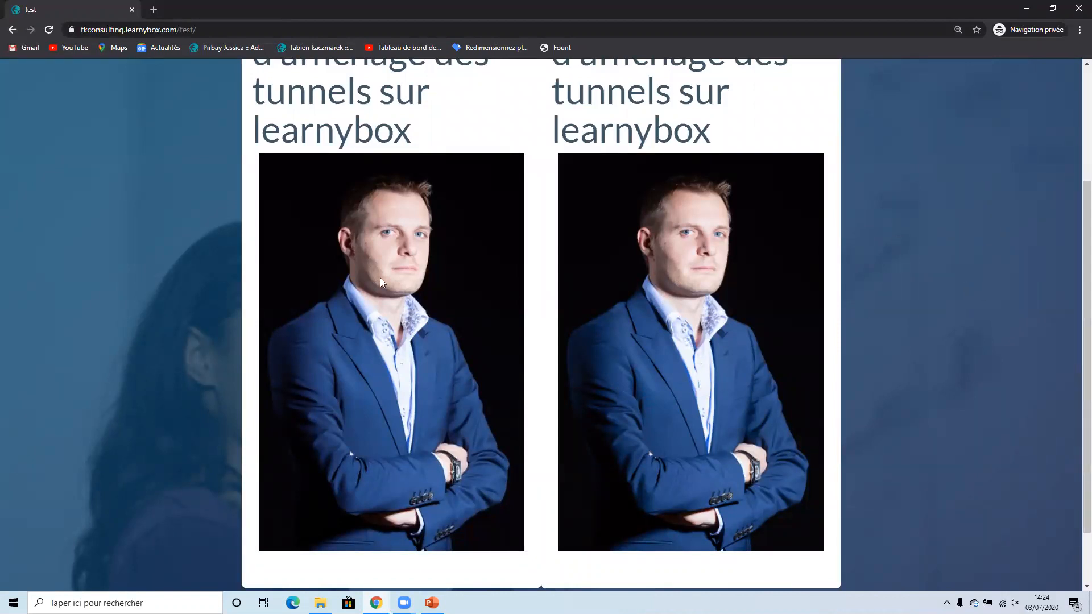
pyautogui.scroll(3, 137, 370)
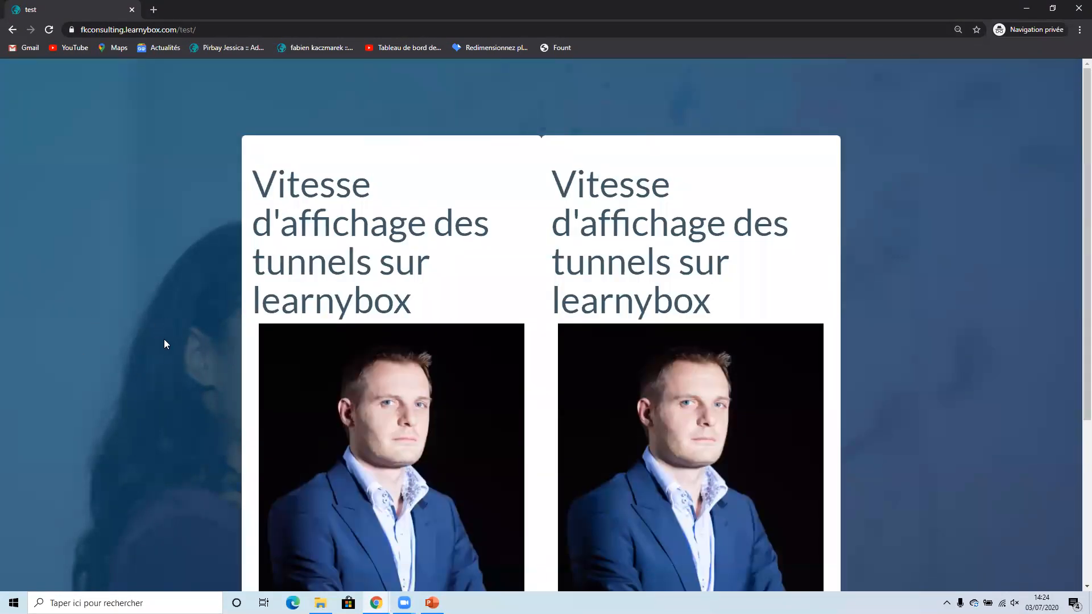
pyautogui.scroll(-4, 165, 343)
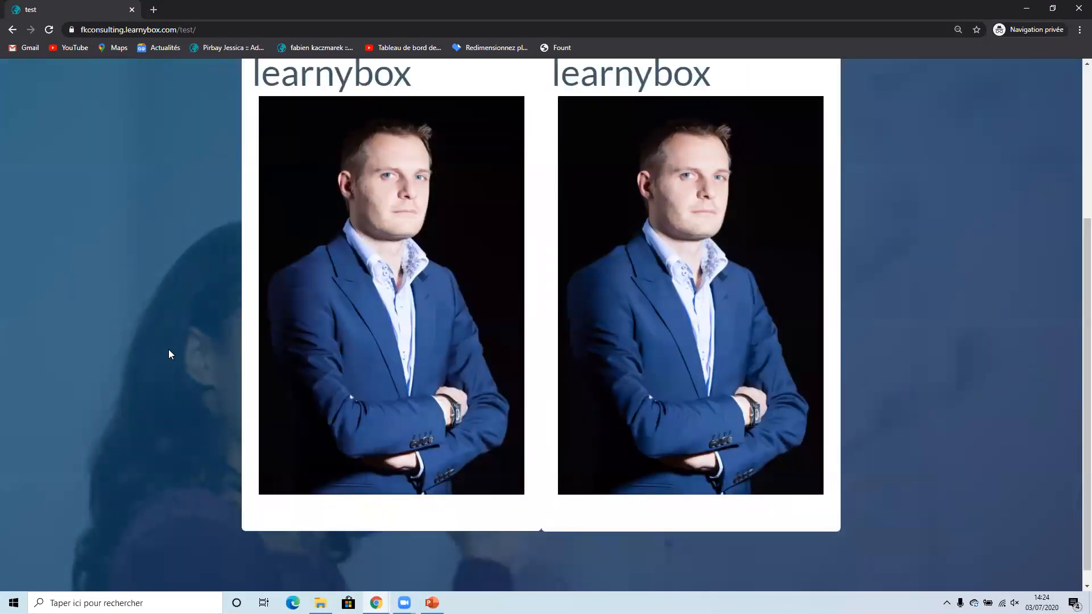
pyautogui.scroll(4, 169, 354)
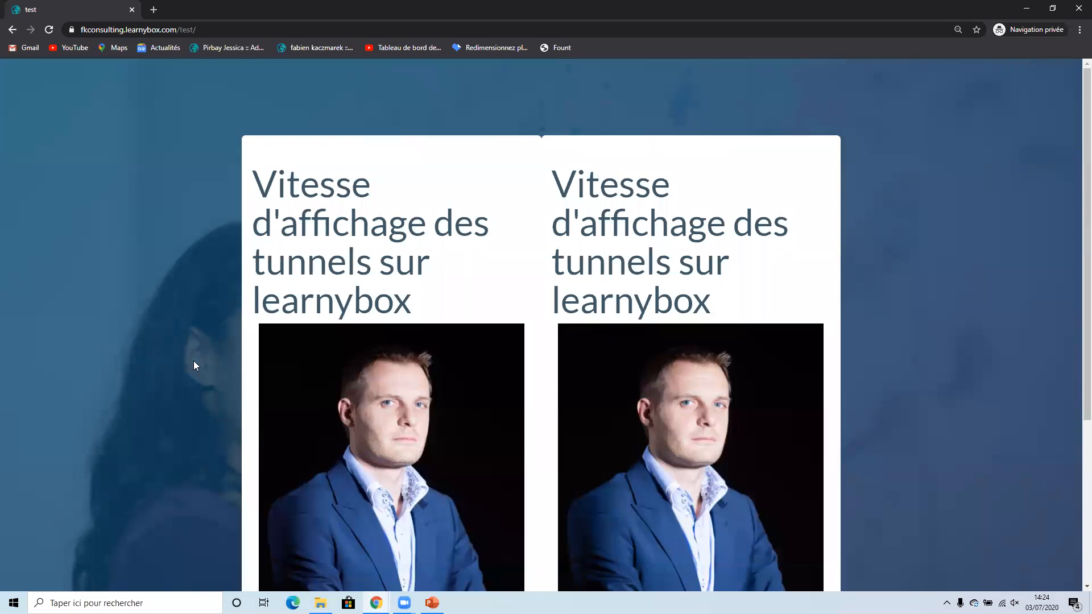
# Step: Switch to PowerPoint and copy the love-empowerment page link from the second slide
pyautogui.moveTo(431, 603)
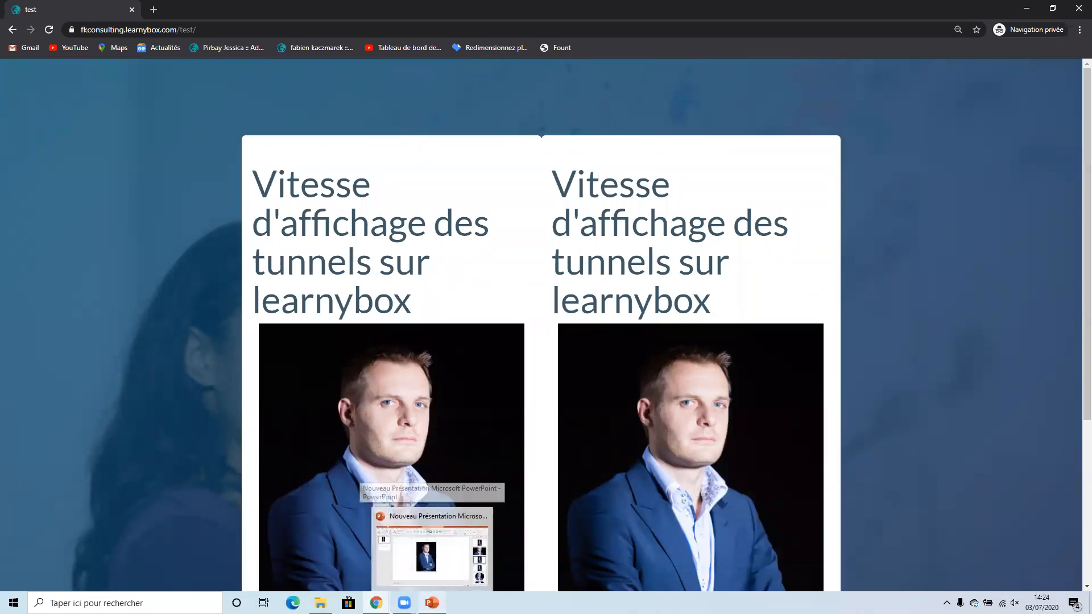
pyautogui.click(450, 579)
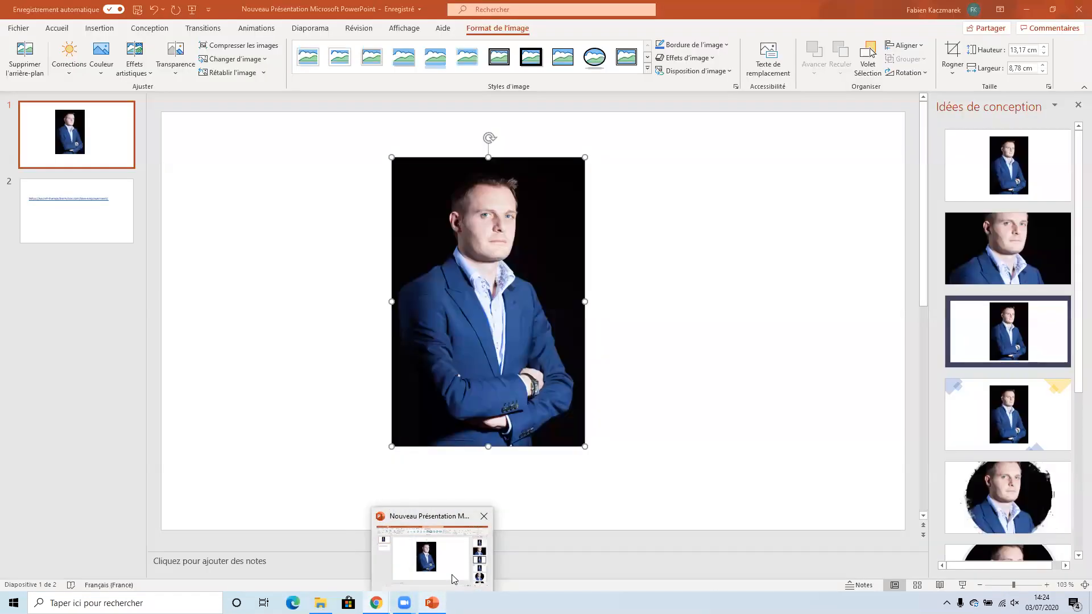
pyautogui.click(94, 227)
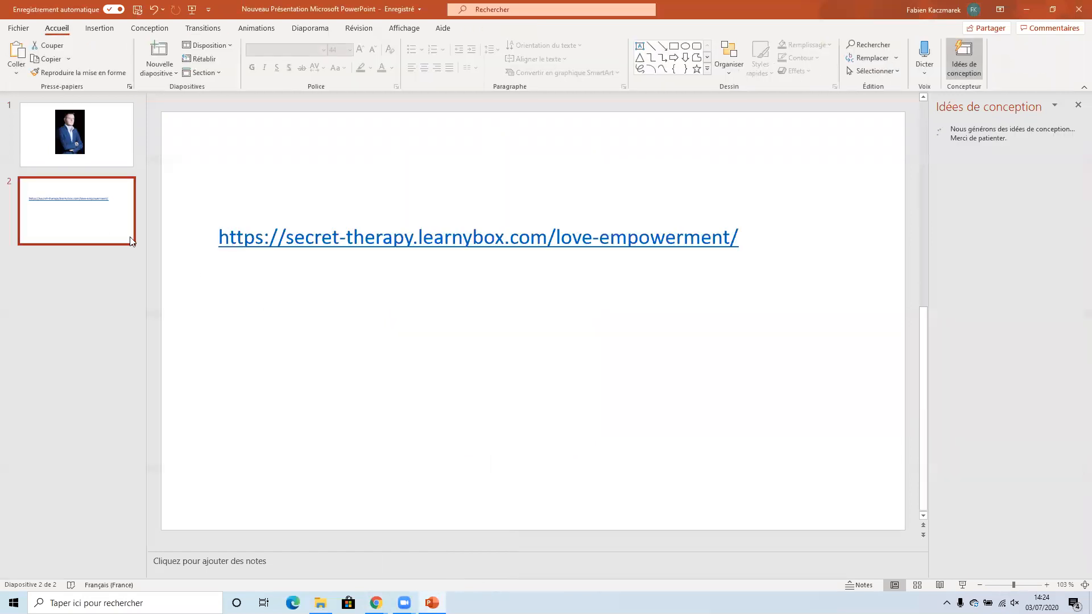
pyautogui.click(745, 238)
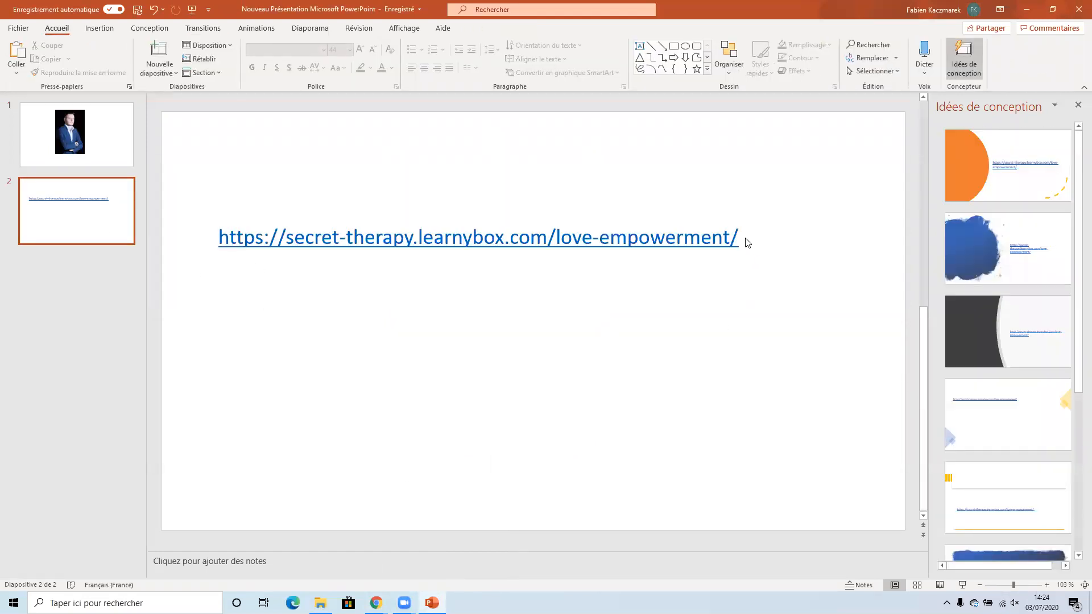
pyautogui.click(734, 235)
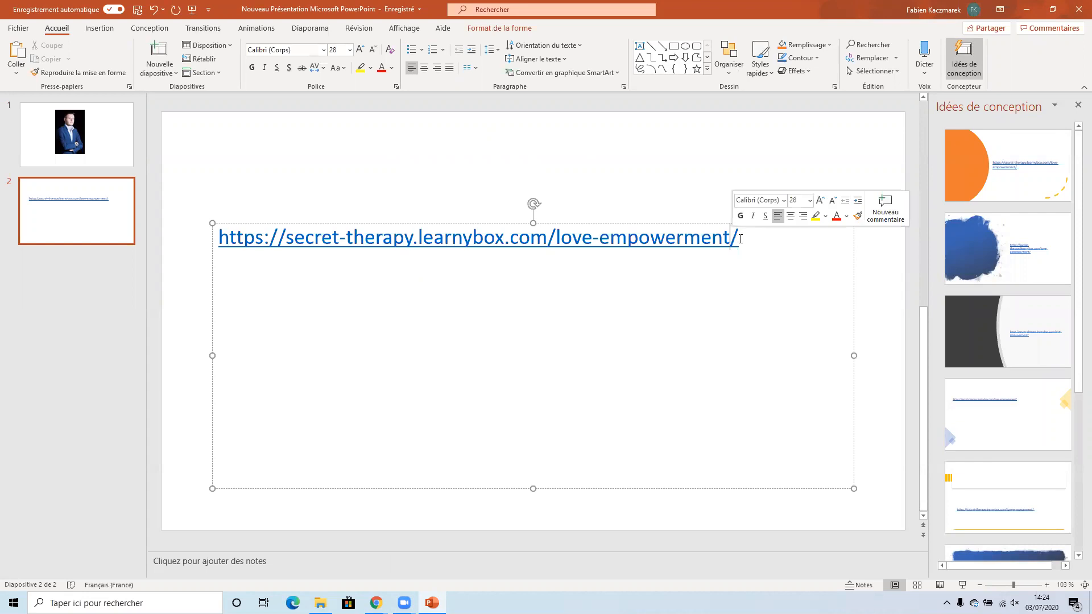
pyautogui.moveTo(738, 238); pyautogui.dragTo(180, 241)
pyautogui.hotkey('ctrl', 'c')
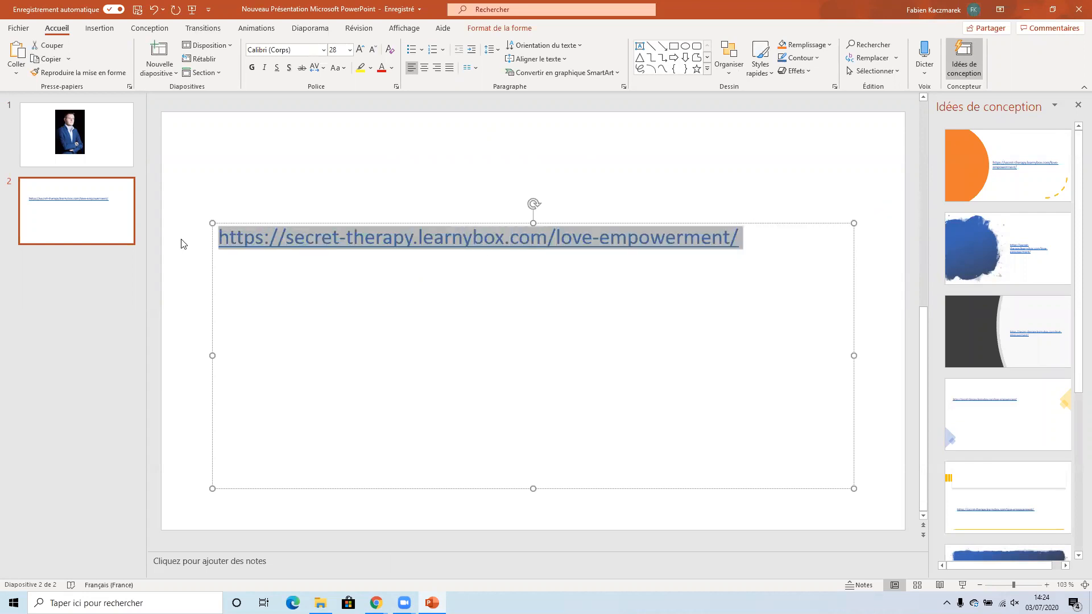
pyautogui.moveTo(376, 603)
pyautogui.click(436, 569)
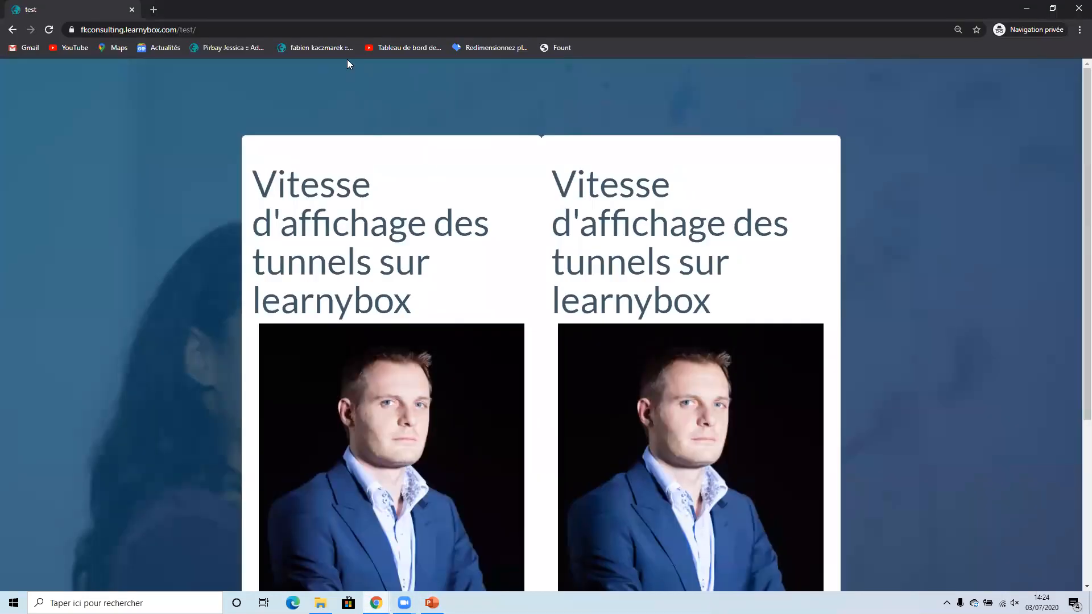
pyautogui.click(155, 10)
pyautogui.hotkey('ctrl', 'v')
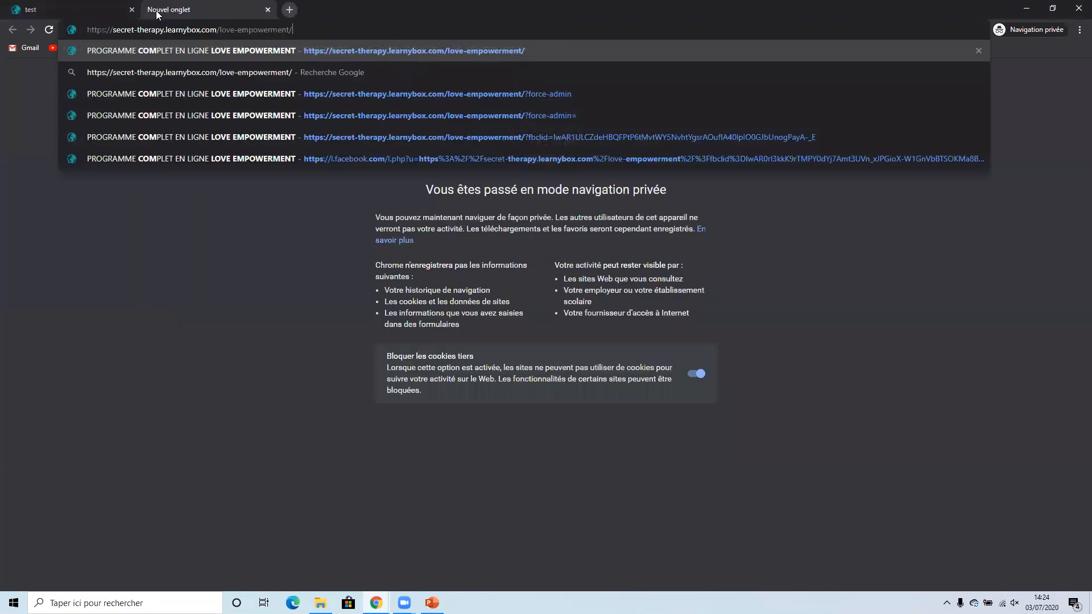
pyautogui.press('Return')
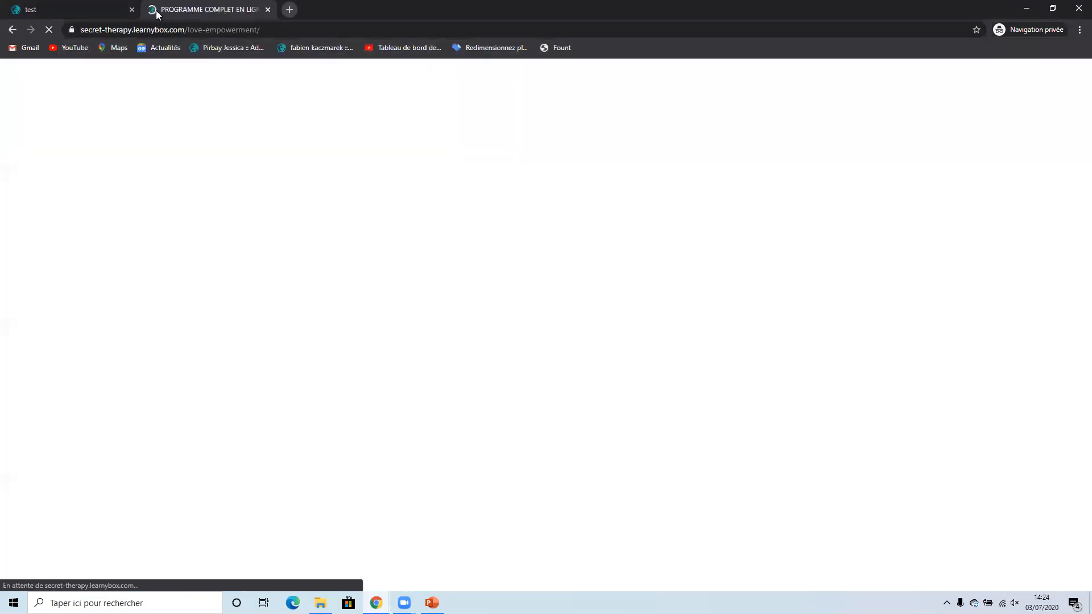
# Step: Examine the love-empowerment sales page from its header to its footer, checking how quickly the images in each section display
pyautogui.scroll(-8, 135, 207)
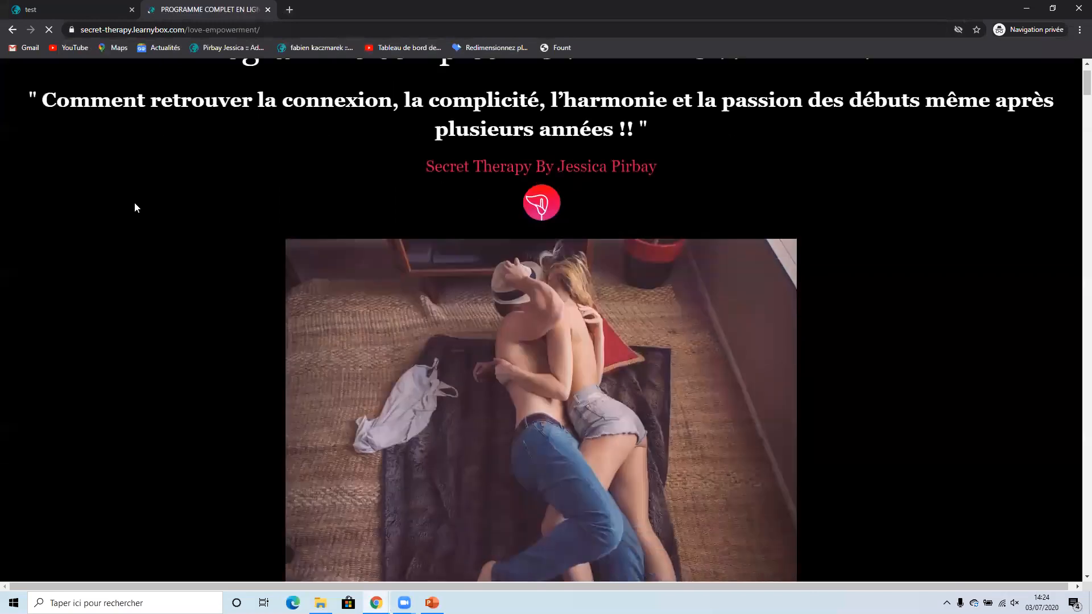
pyautogui.scroll(-15, 135, 207)
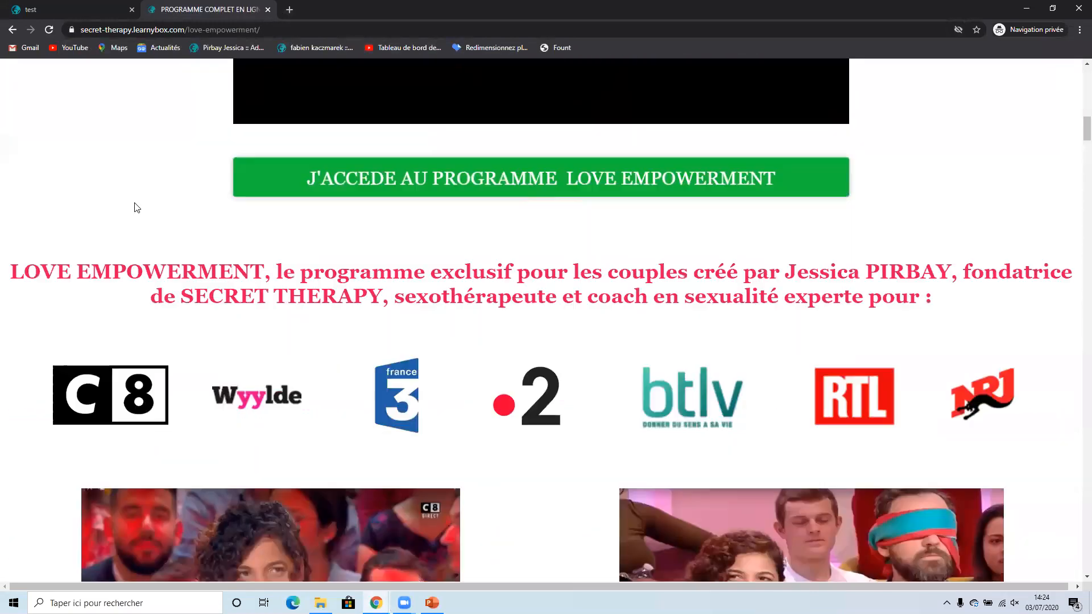
pyautogui.scroll(-15, 135, 207)
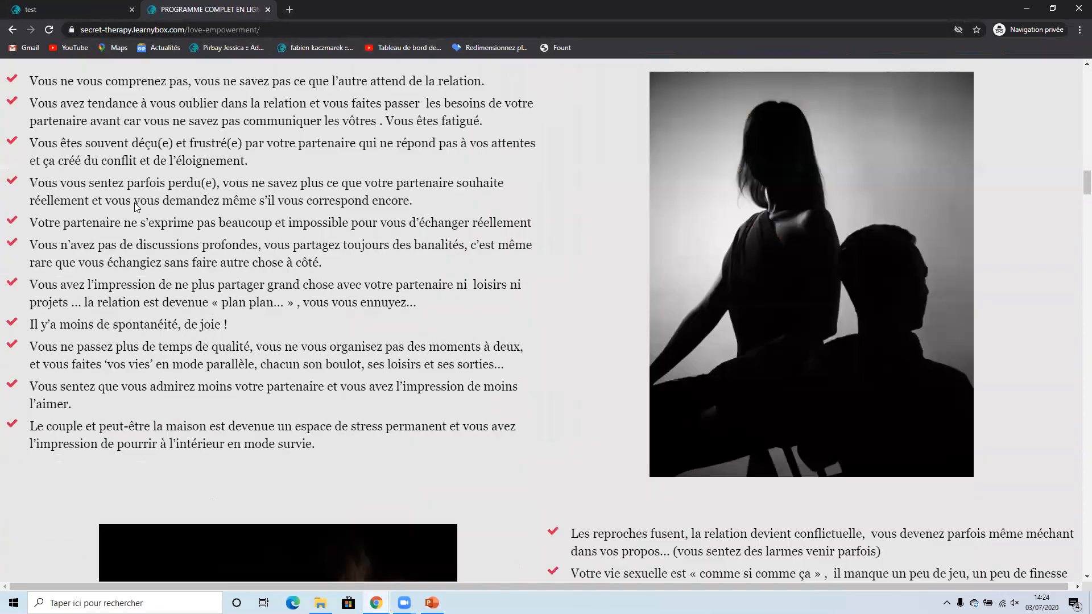
pyautogui.scroll(-15, 135, 207)
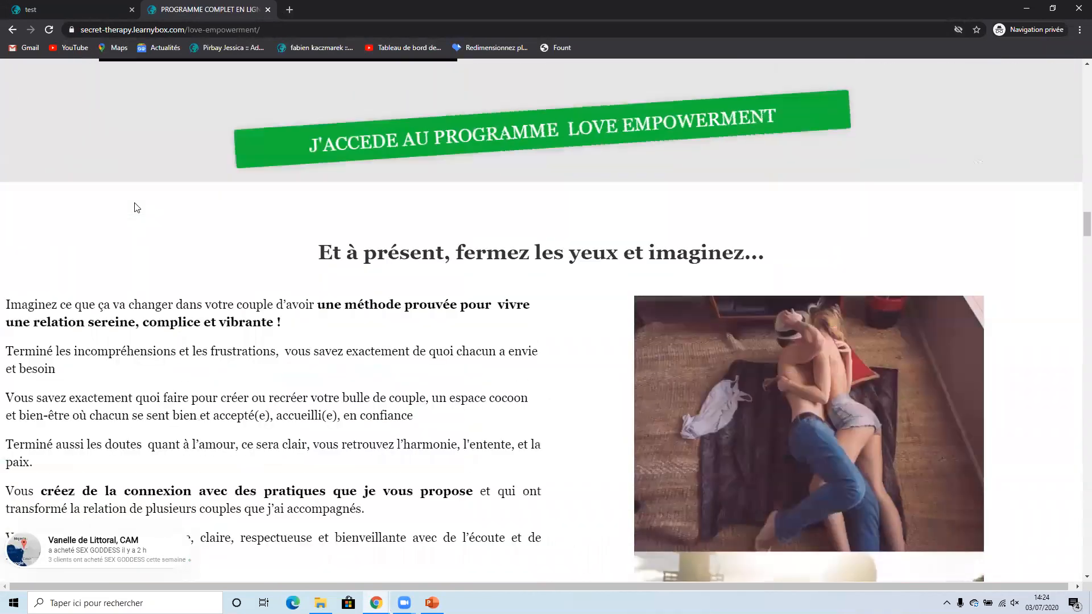
pyautogui.scroll(-15, 136, 207)
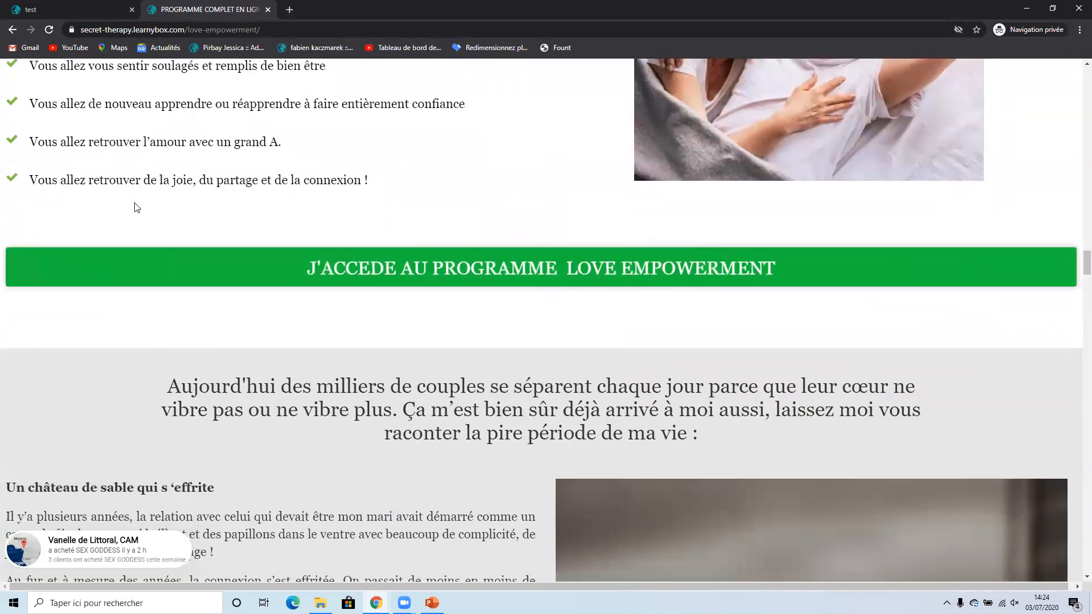
pyautogui.scroll(-15, 135, 202)
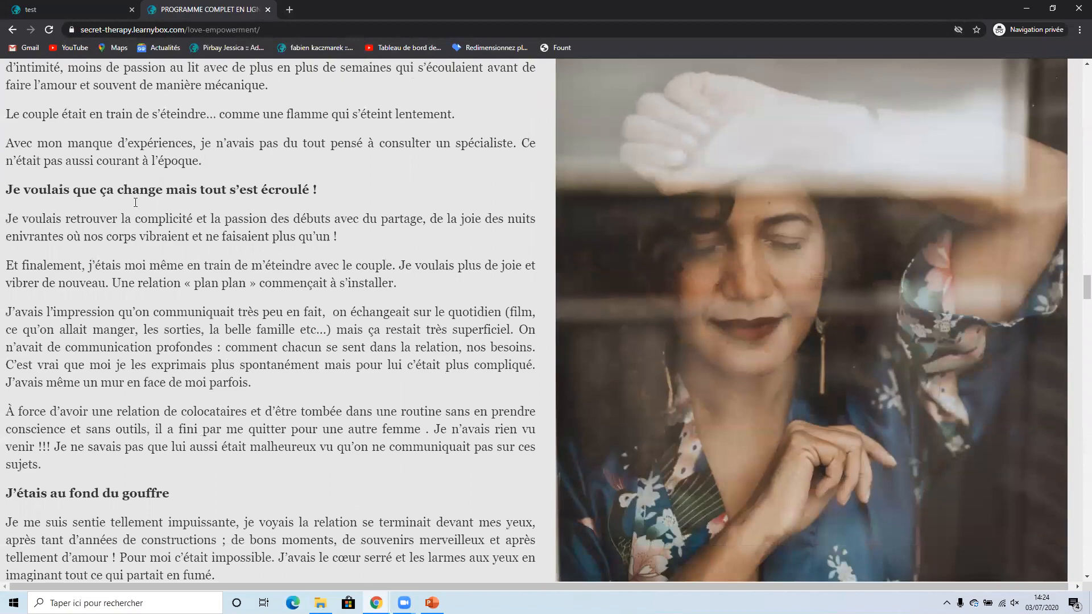
pyautogui.scroll(-10, 134, 207)
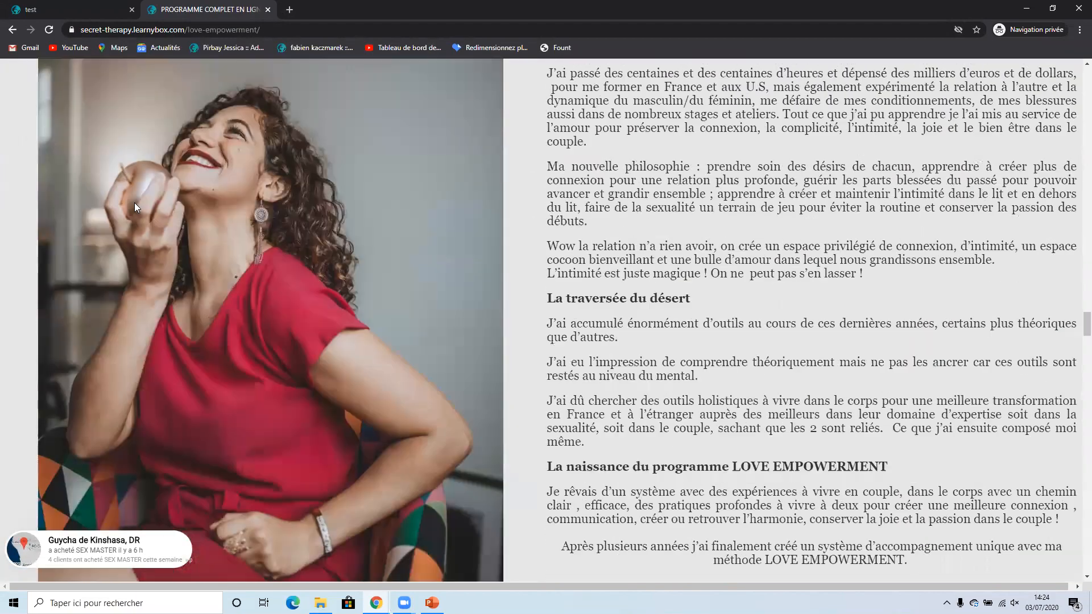
pyautogui.scroll(-10, 135, 207)
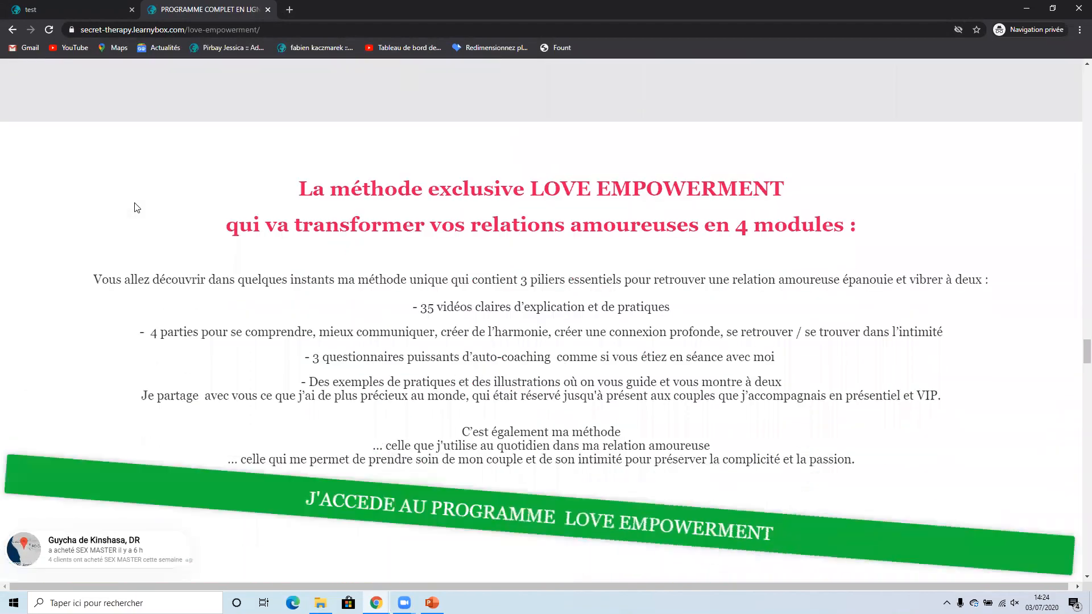
pyautogui.scroll(-12, 136, 207)
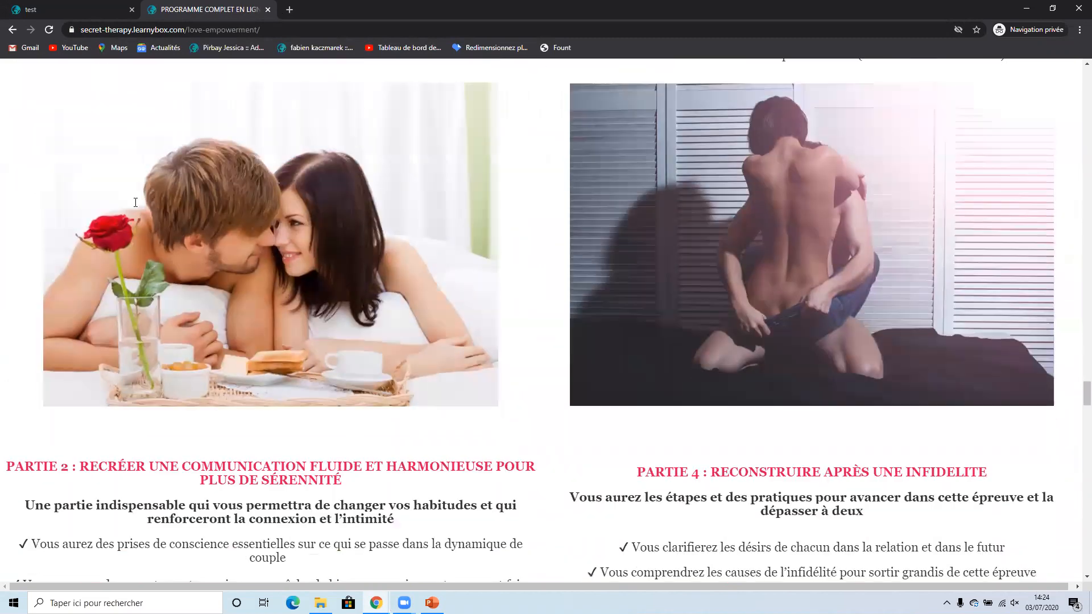
pyautogui.scroll(-10, 136, 204)
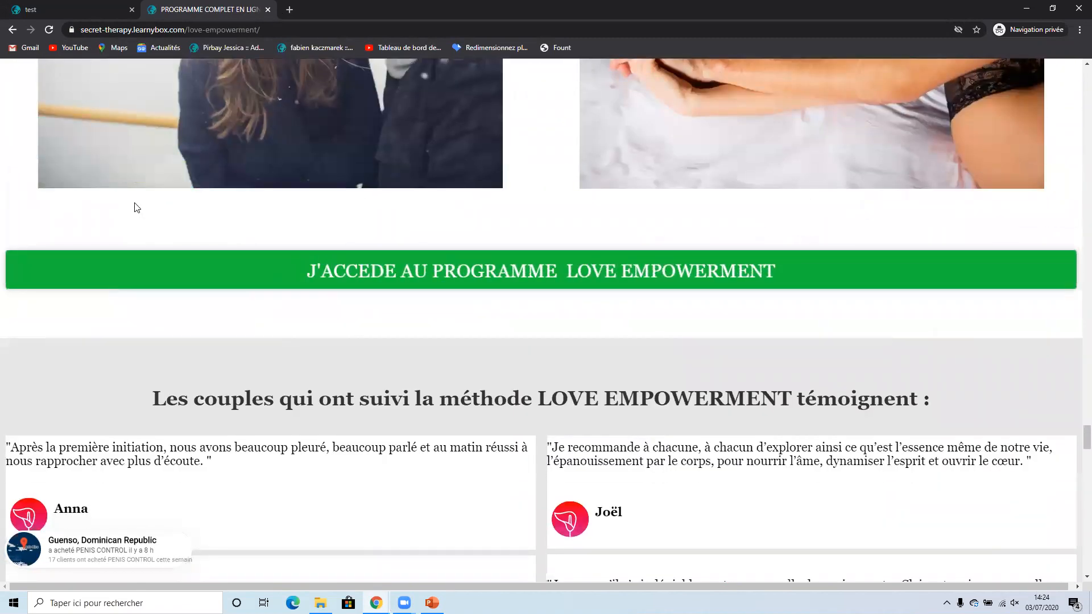
pyautogui.scroll(-7, 137, 207)
pyautogui.scroll(-5, 137, 207)
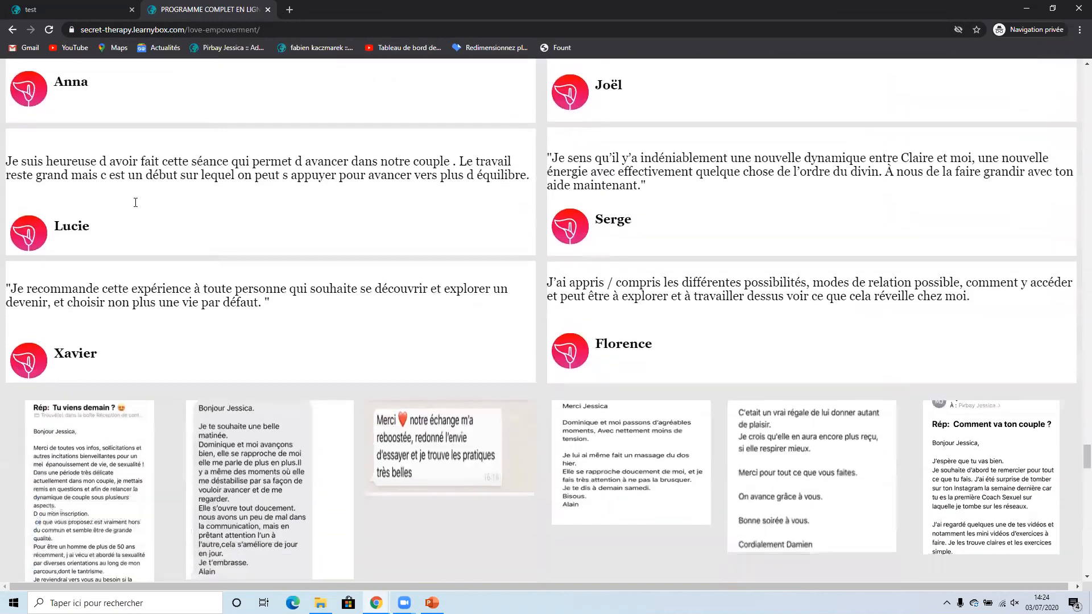
pyautogui.scroll(-15, 135, 207)
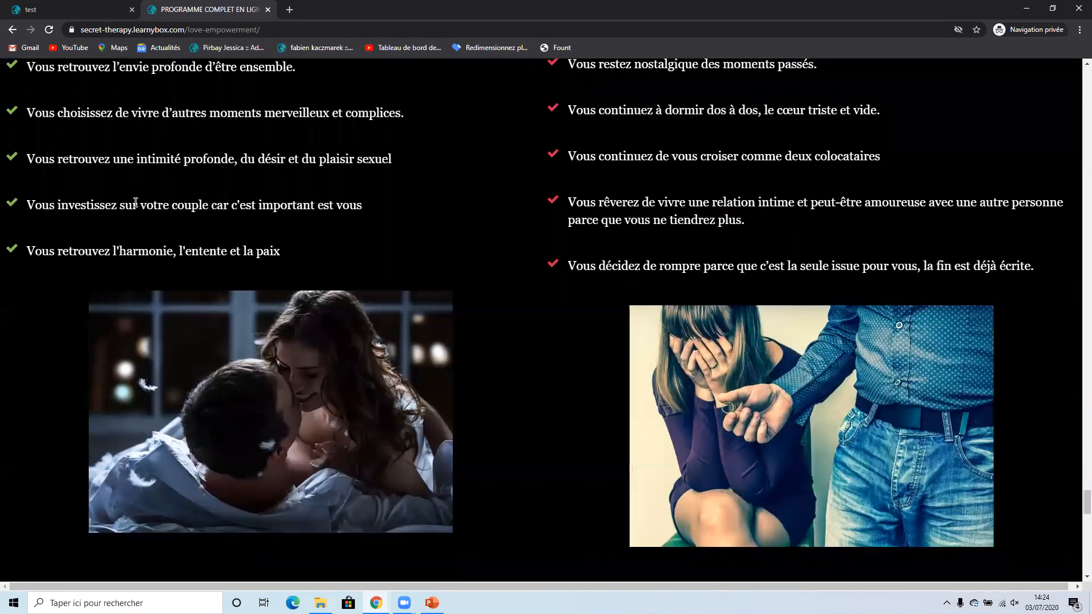
pyautogui.scroll(-17, 135, 207)
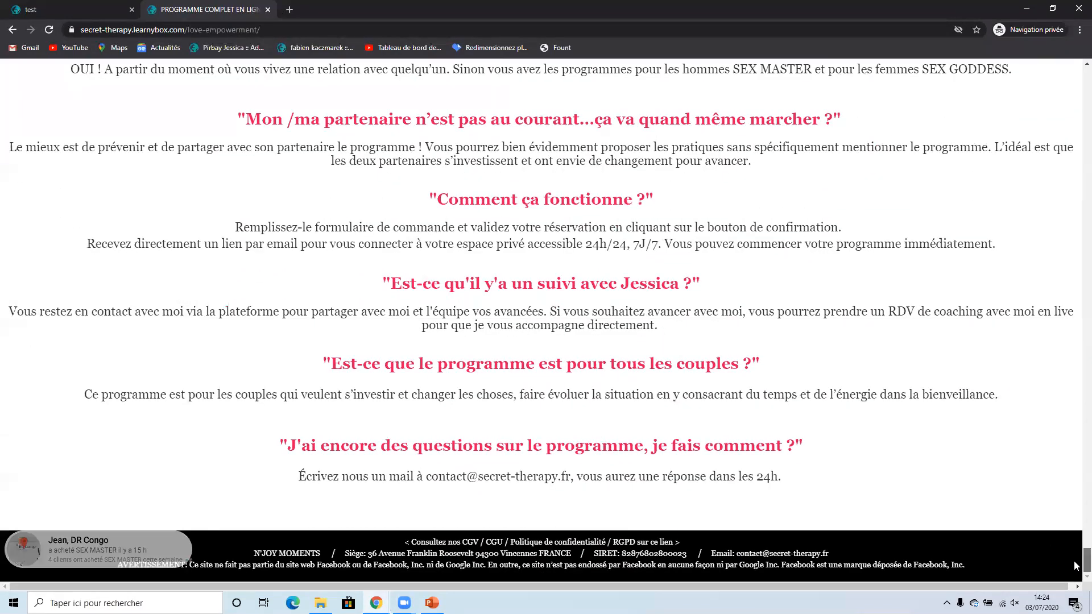
# Step: Return from the footer to the opening title and image carousel of the love-empowerment page
pyautogui.scroll(4, 1077, 534)
pyautogui.scroll(20, 1076, 534)
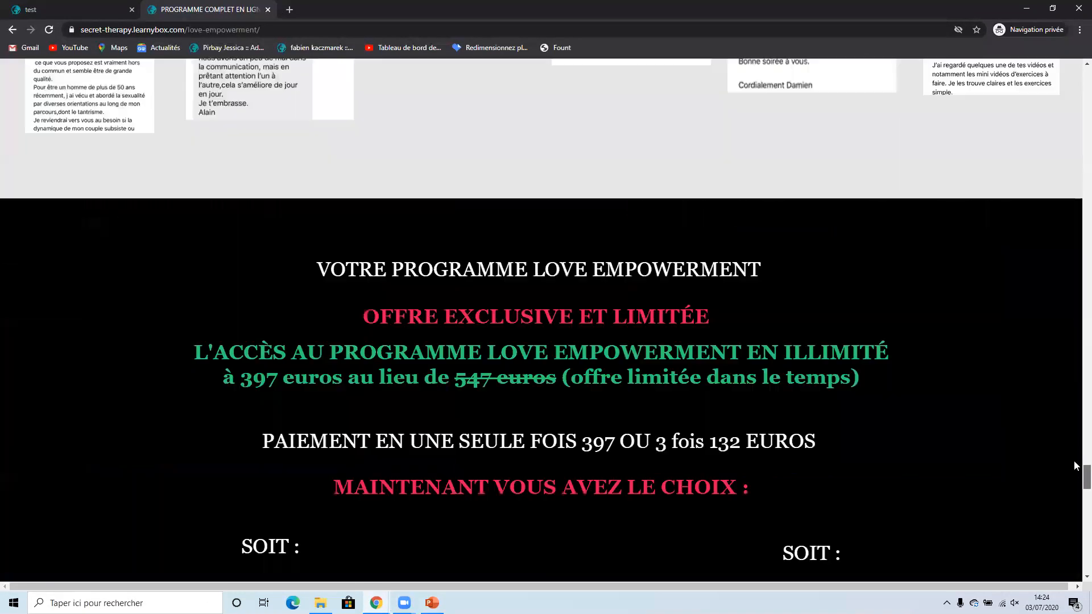
pyautogui.scroll(20, 1077, 452)
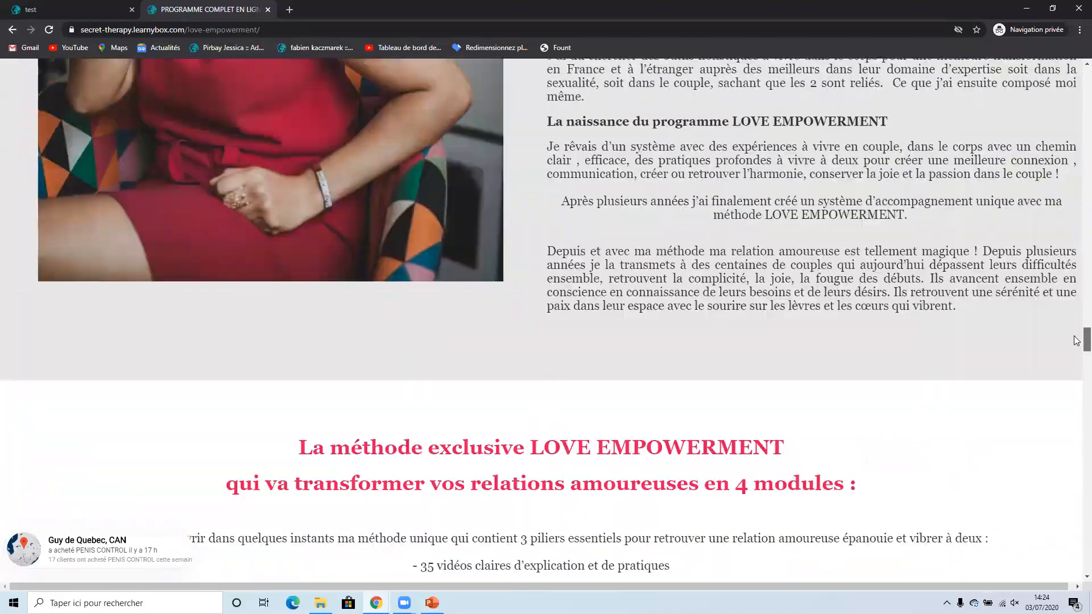
pyautogui.moveTo(1076, 341); pyautogui.dragTo(1076, 86)
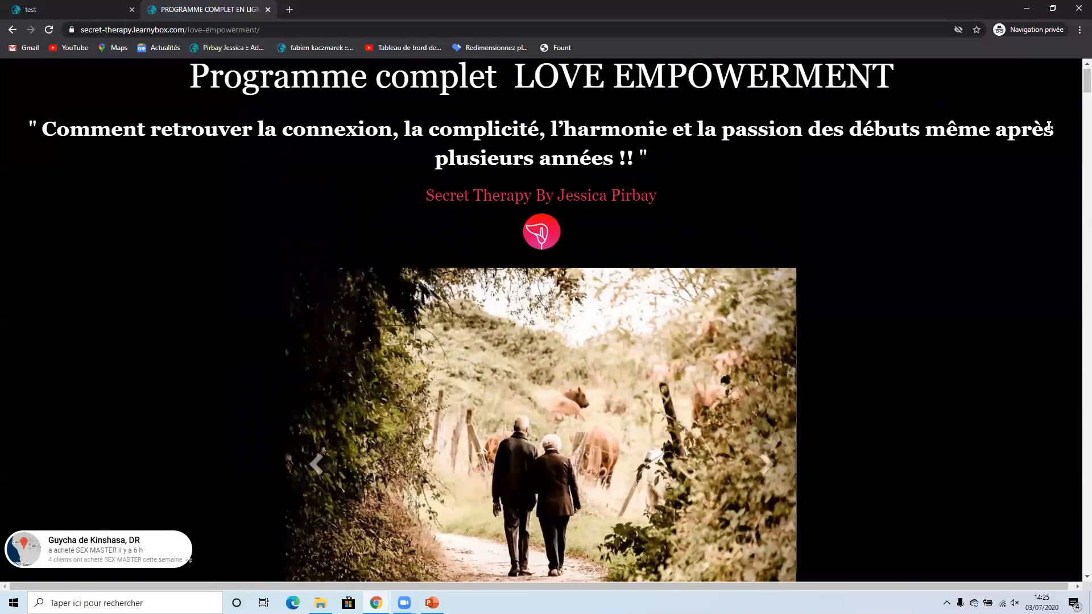